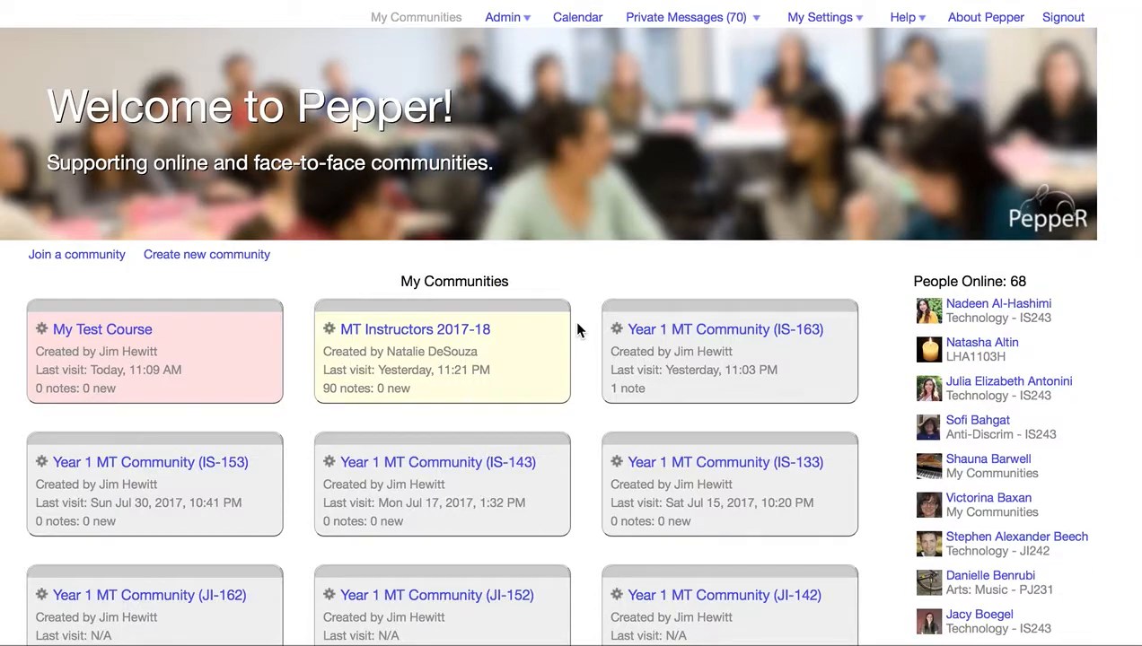
Step: Examine the home page of the My Test Course community and return to the list of communities
scroll(568, 459, "down", 1)
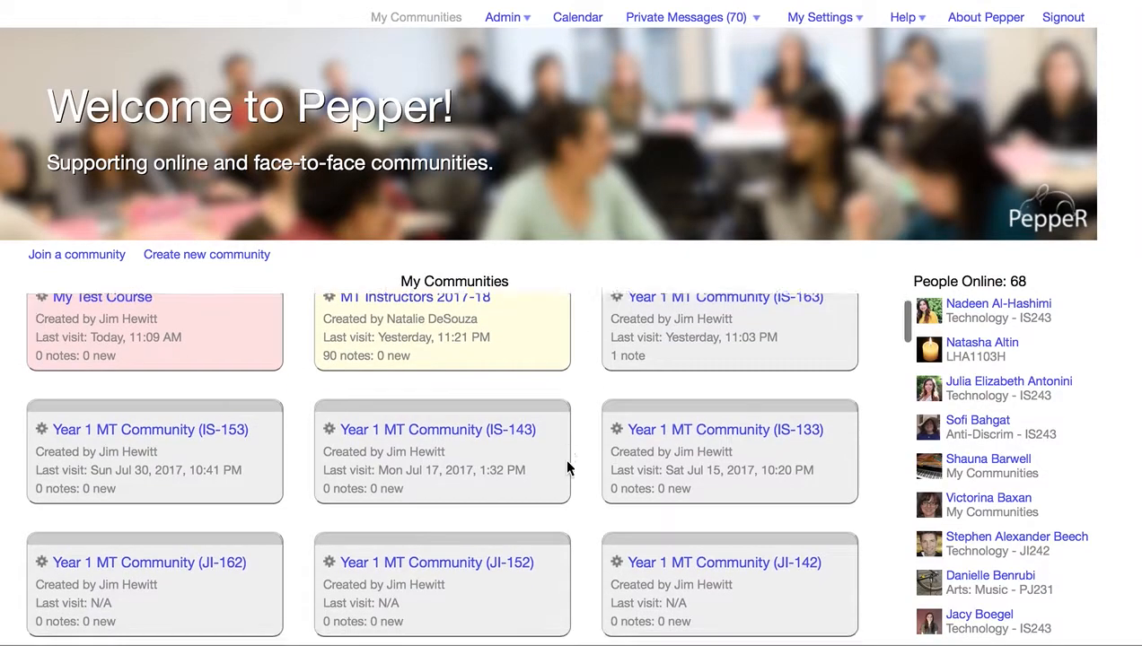
scroll(567, 466, "down", 1)
scroll(565, 465, "up", 2)
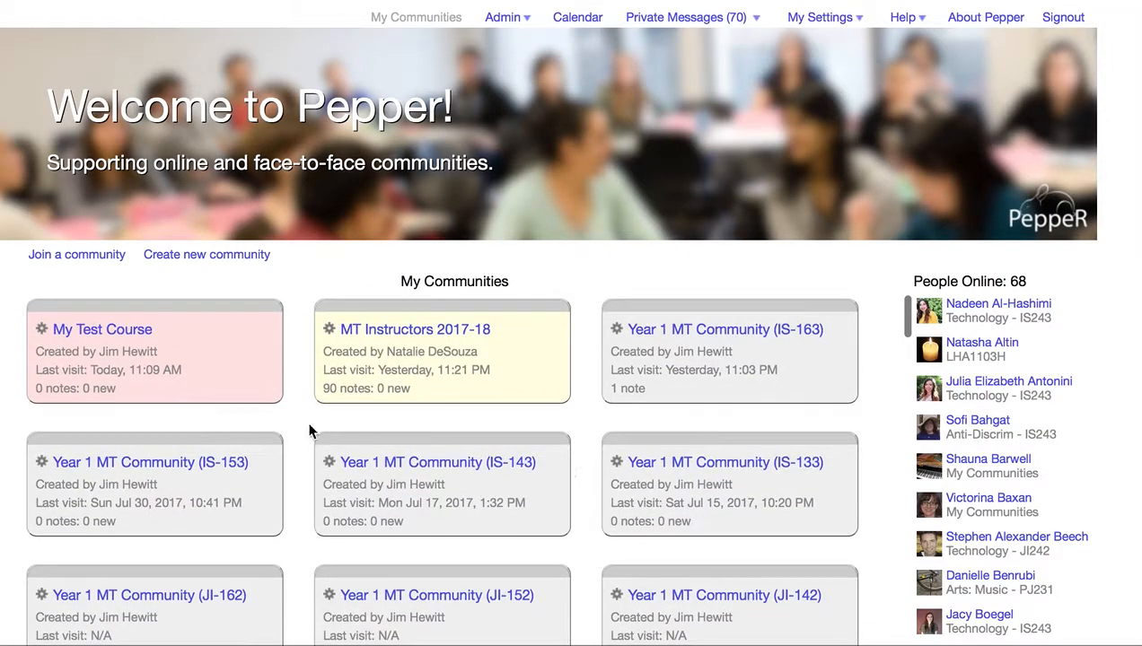
left_click(119, 334)
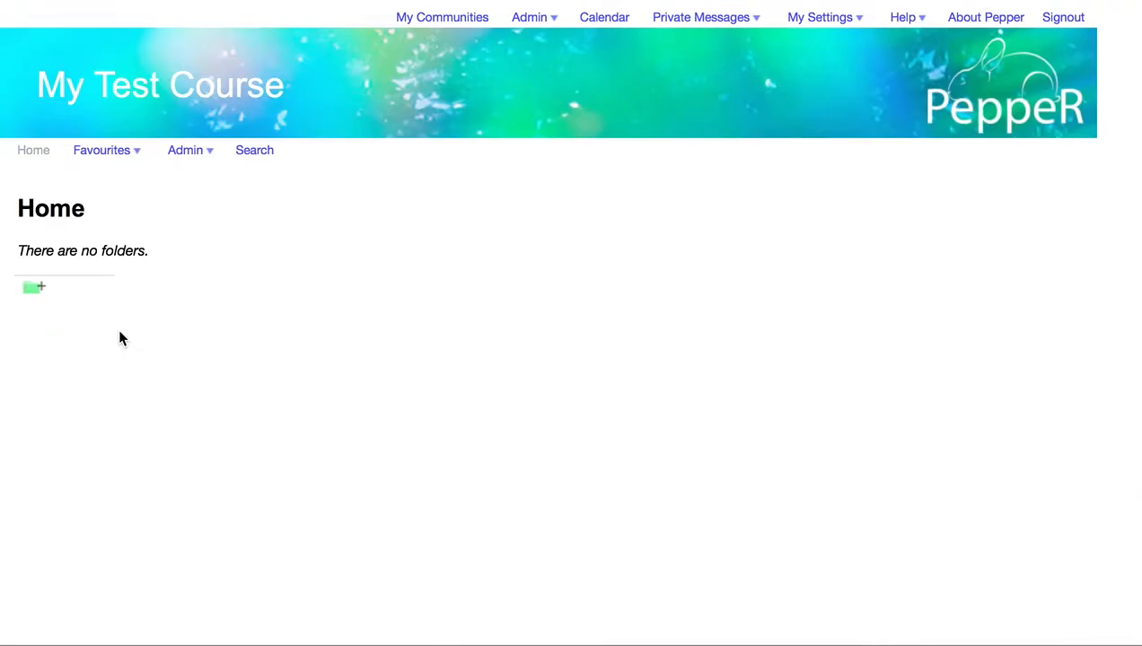
left_click(415, 24)
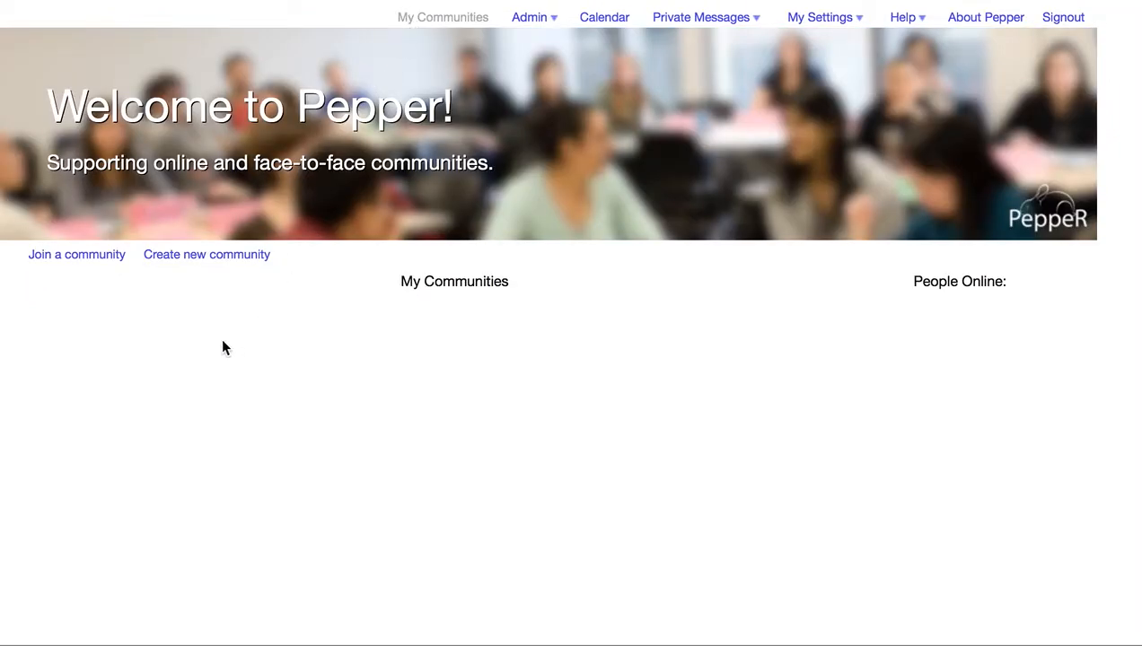
Step: Examine the folders in the Demonstration Course community and return to the list of communities
scroll(288, 487, "down", 5)
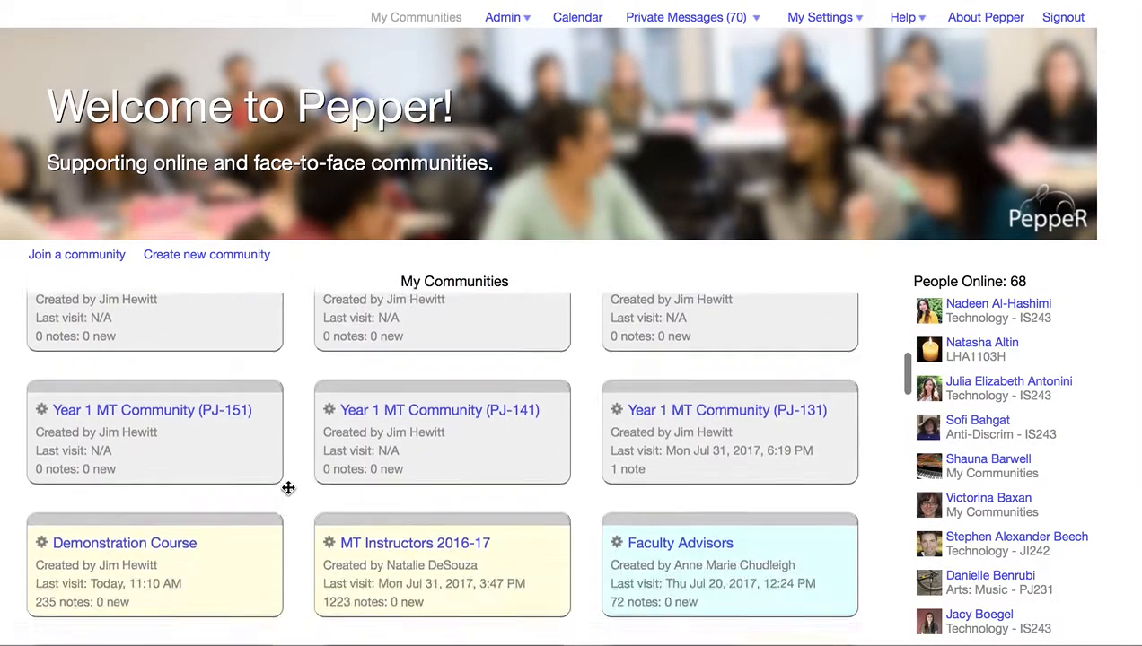
scroll(288, 487, "down", 1)
left_click(140, 487)
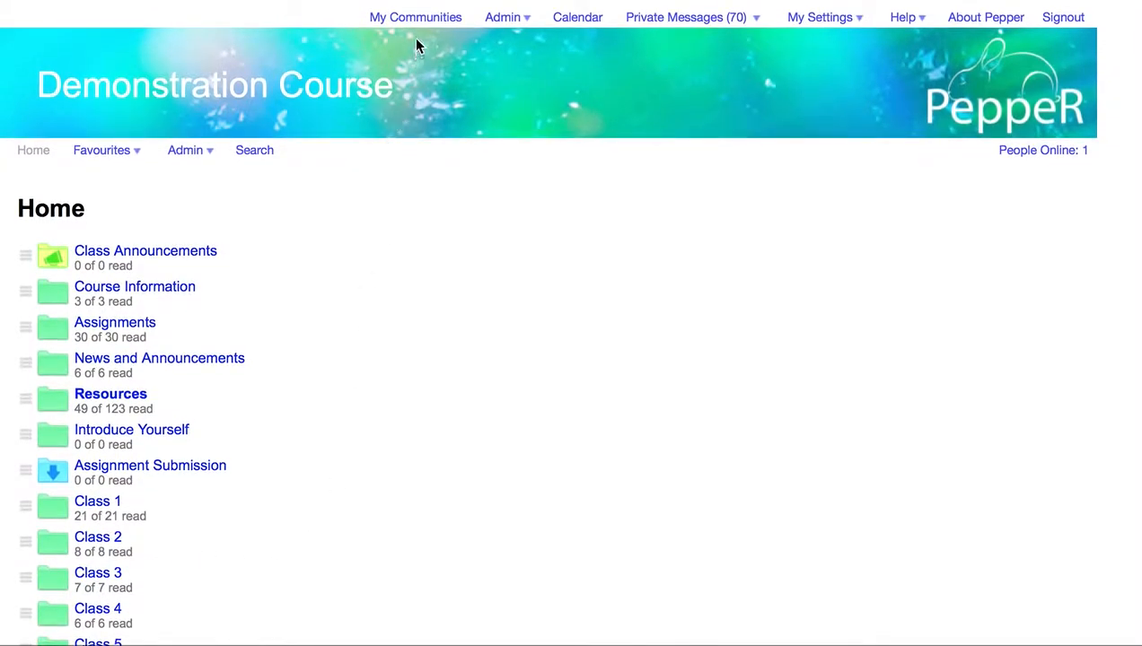
left_click(418, 26)
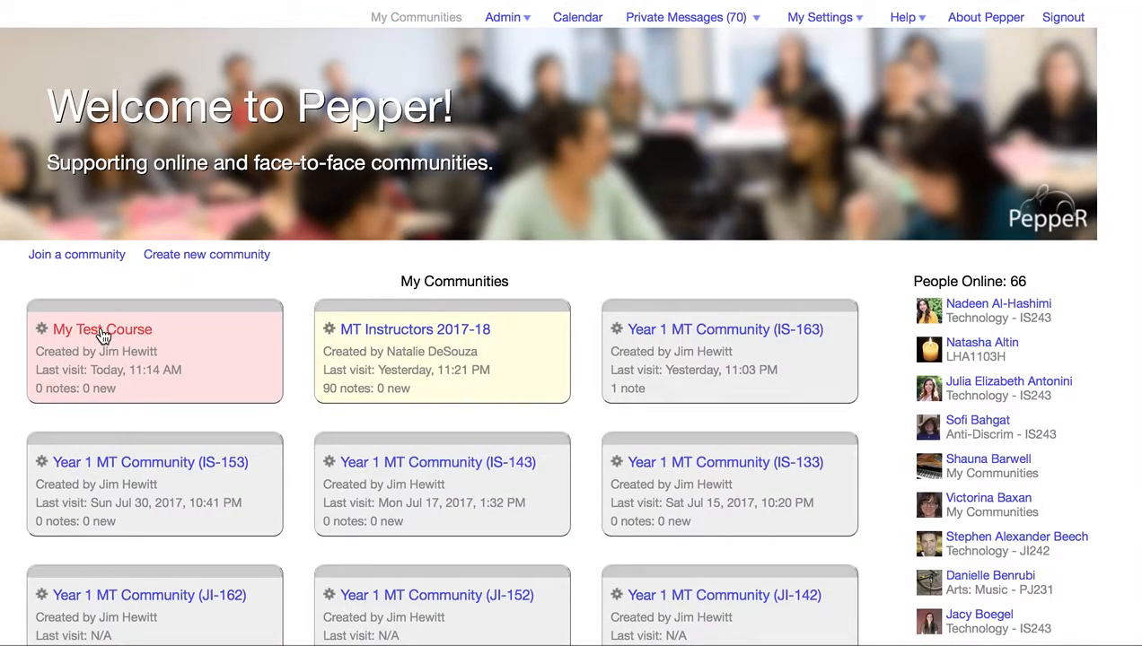
Step: Open My Test Course and start a folder import with Demonstration Course as the source community
left_click(102, 332)
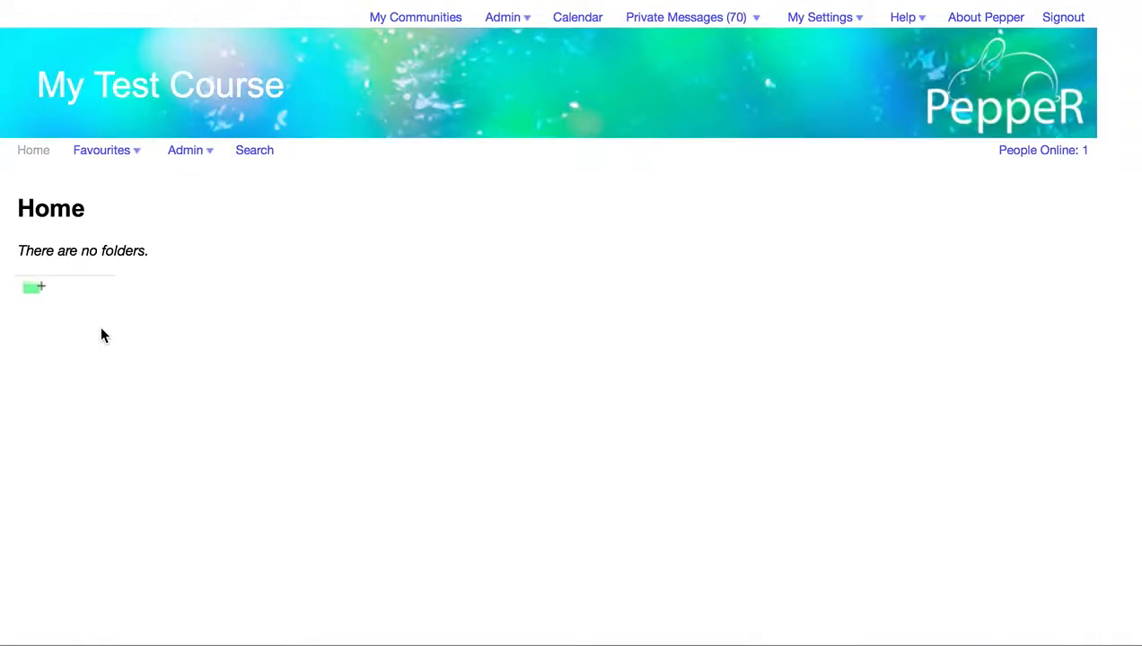
left_click(186, 159)
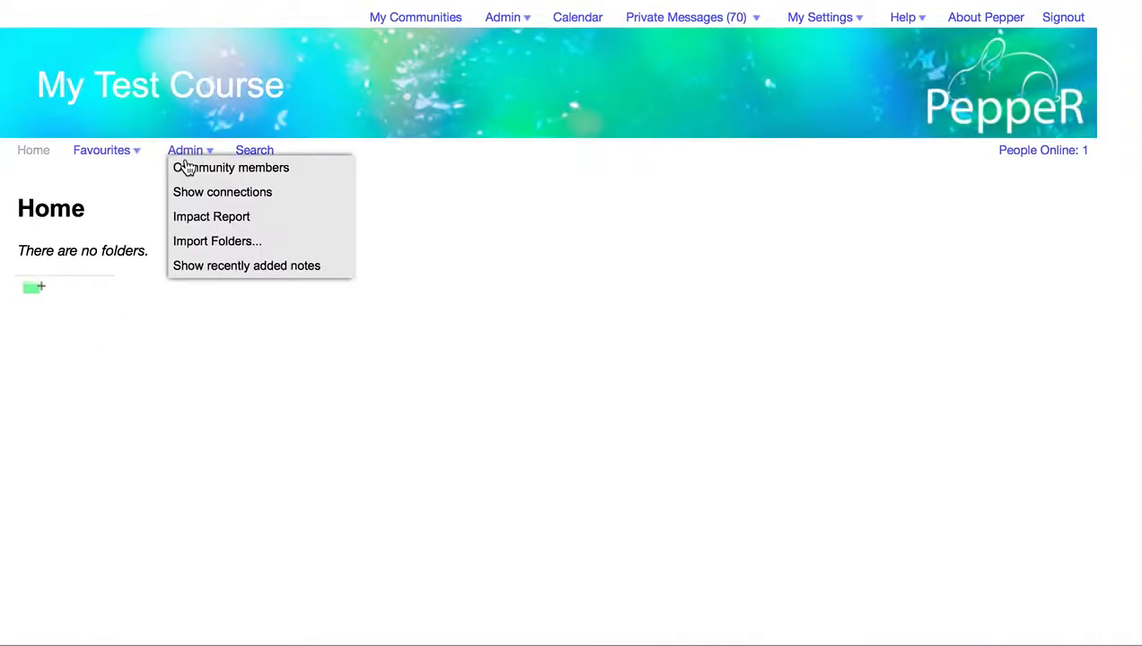
left_click(188, 243)
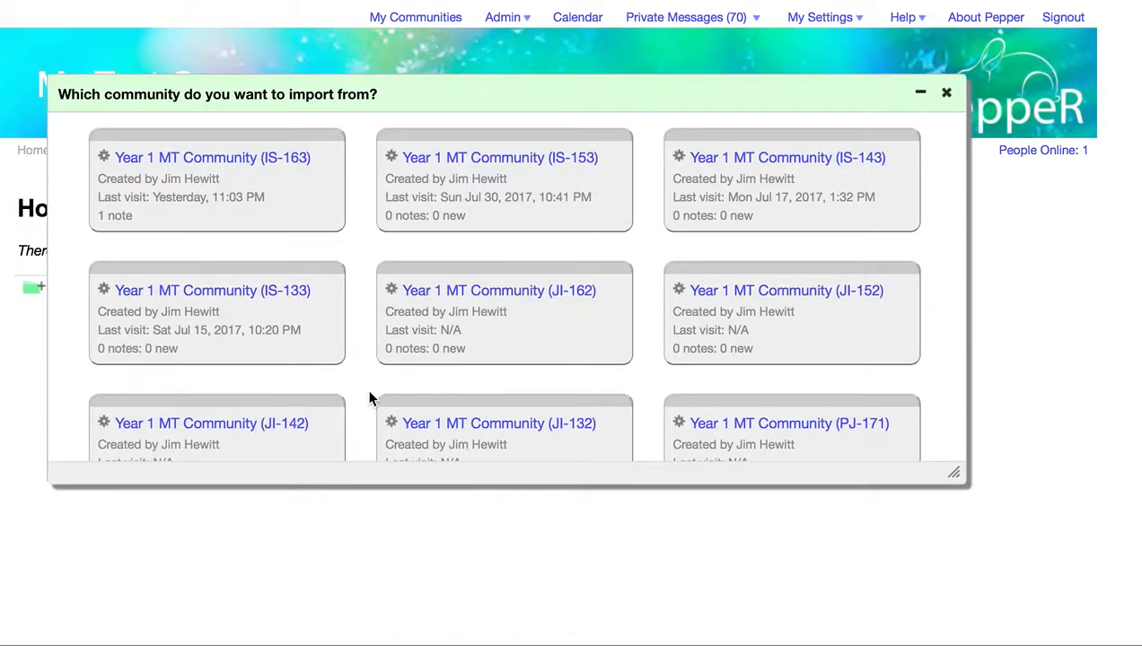
scroll(370, 395, "down", 5)
scroll(370, 392, "down", 3)
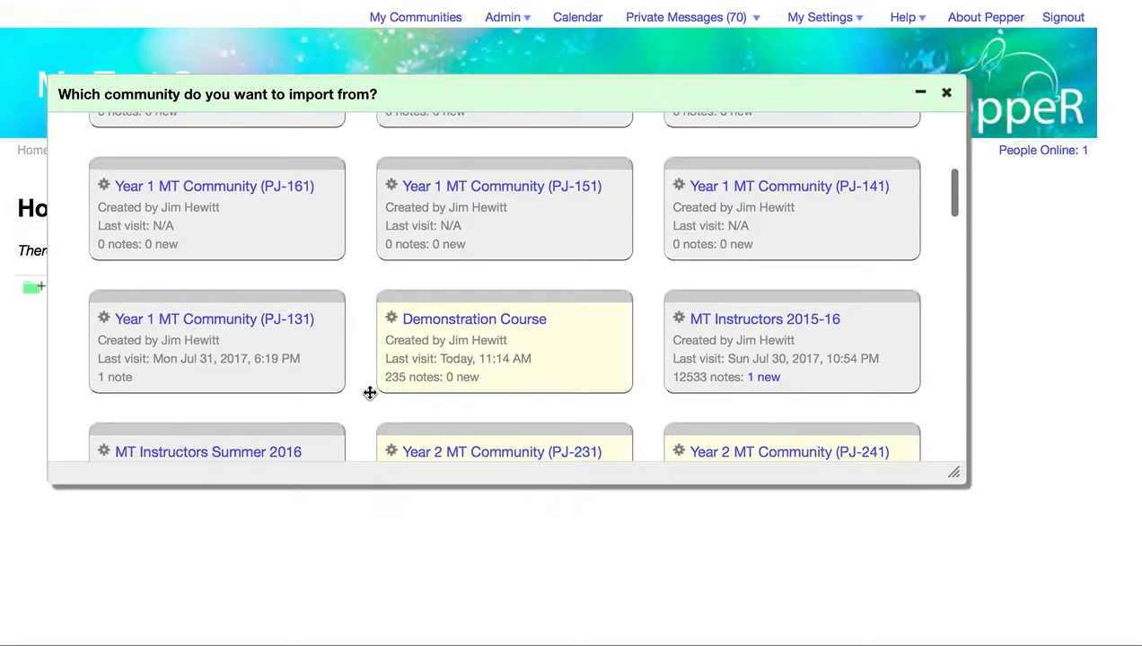
left_click(454, 324)
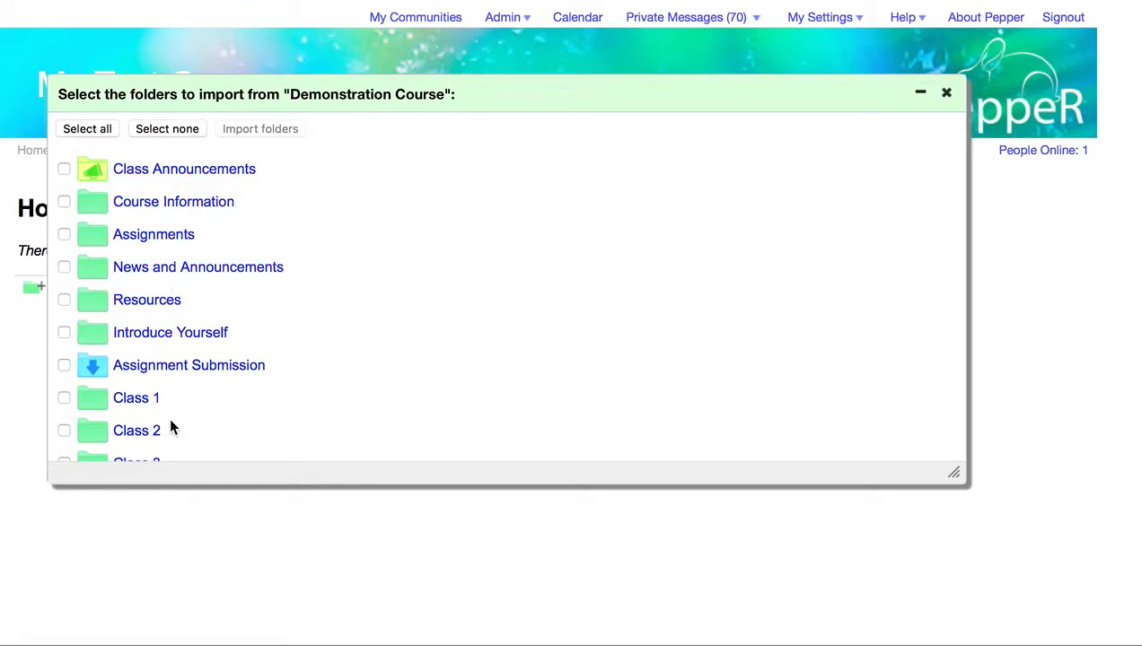
Step: Look through the folders available for import, try selecting all of them, and clear the selection
scroll(171, 427, "down", 5)
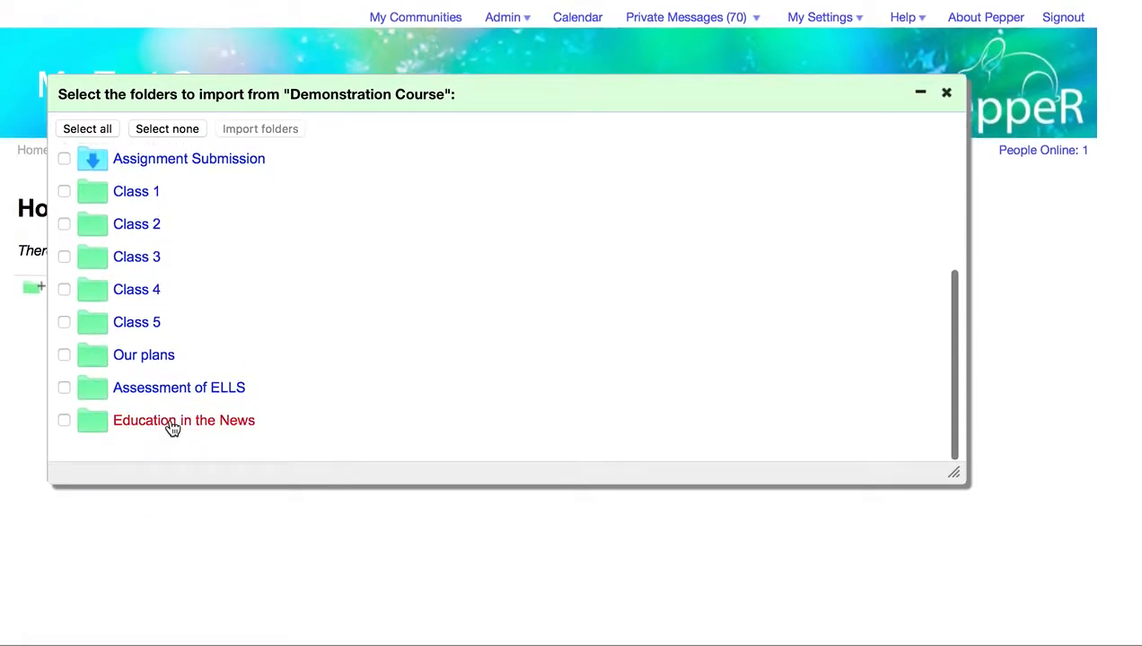
scroll(171, 429, "up", 5)
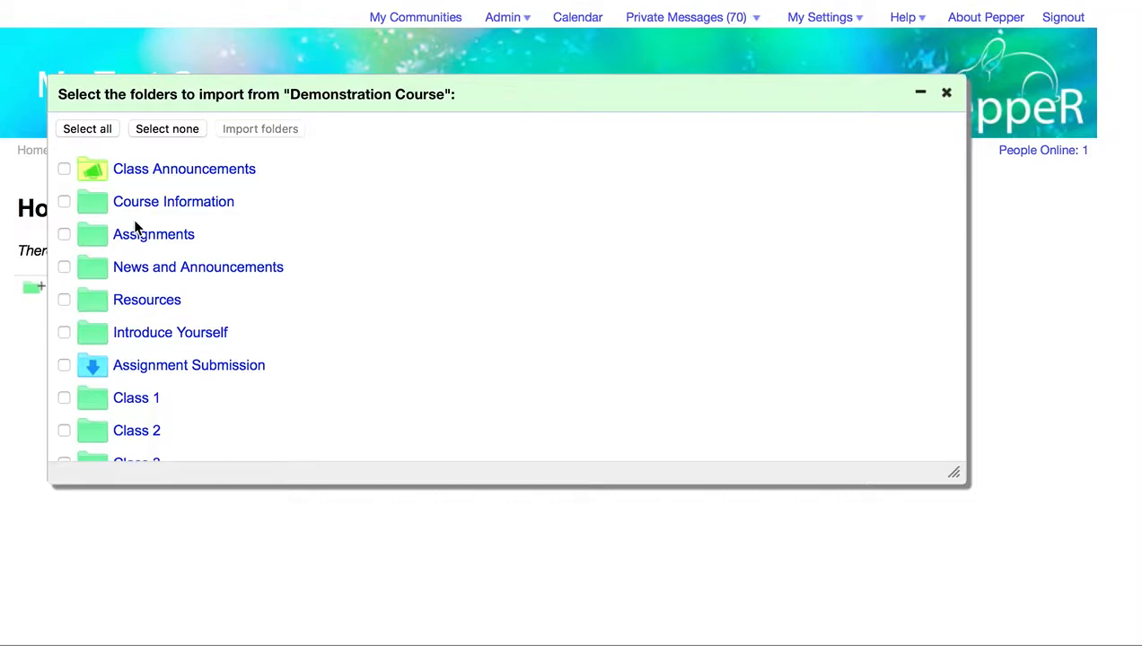
left_click(85, 129)
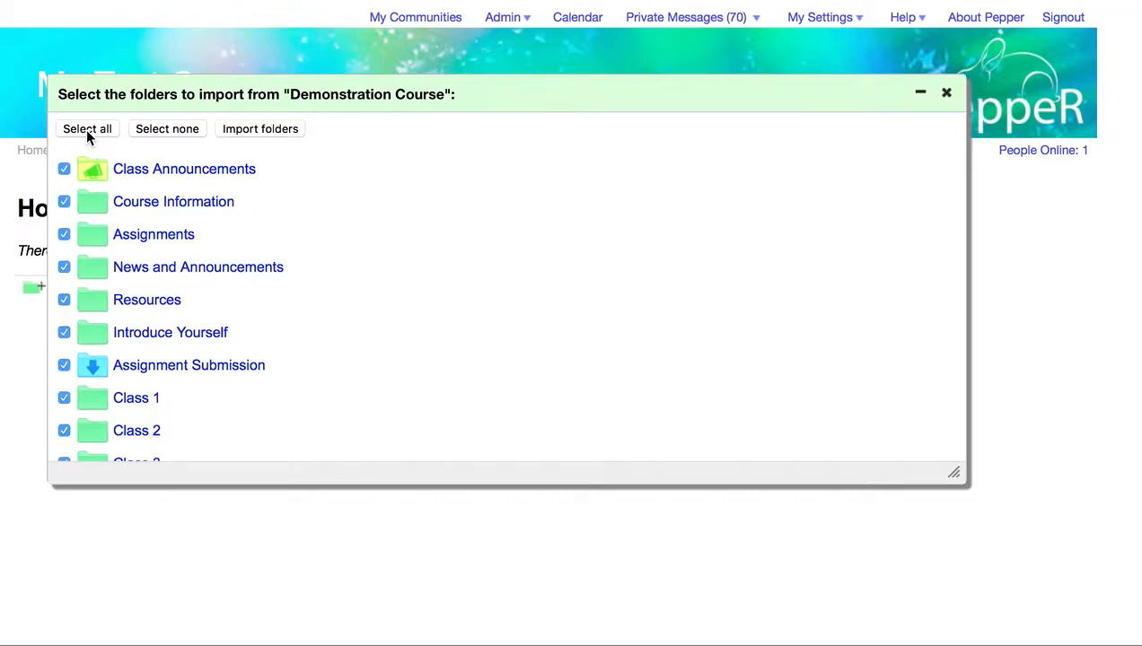
left_click(145, 131)
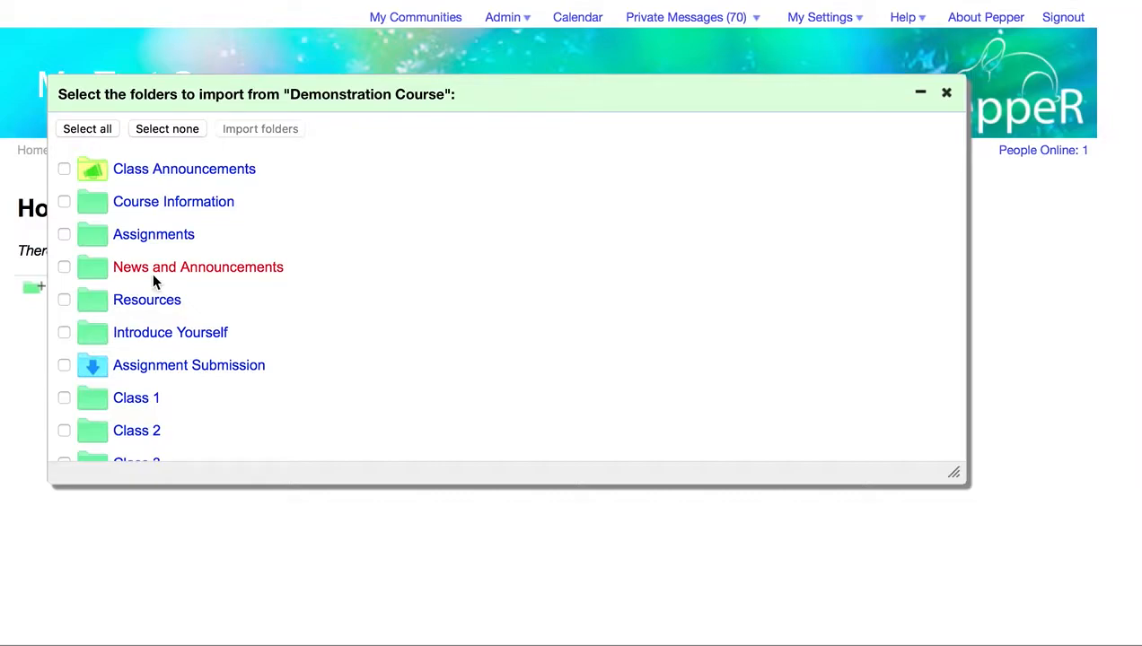
Step: Select the Course Information, Assignments, News and Announcements, Introduce Yourself and Class 1 folders for import
left_click(64, 204)
left_click(65, 234)
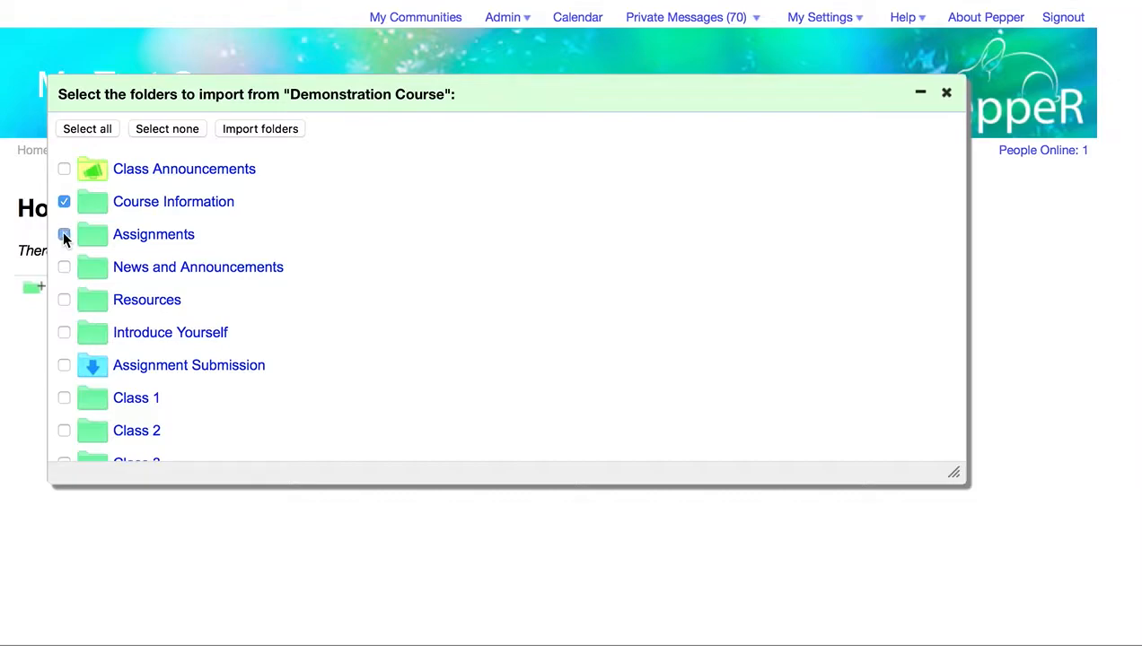
left_click(64, 267)
left_click(64, 333)
left_click(65, 399)
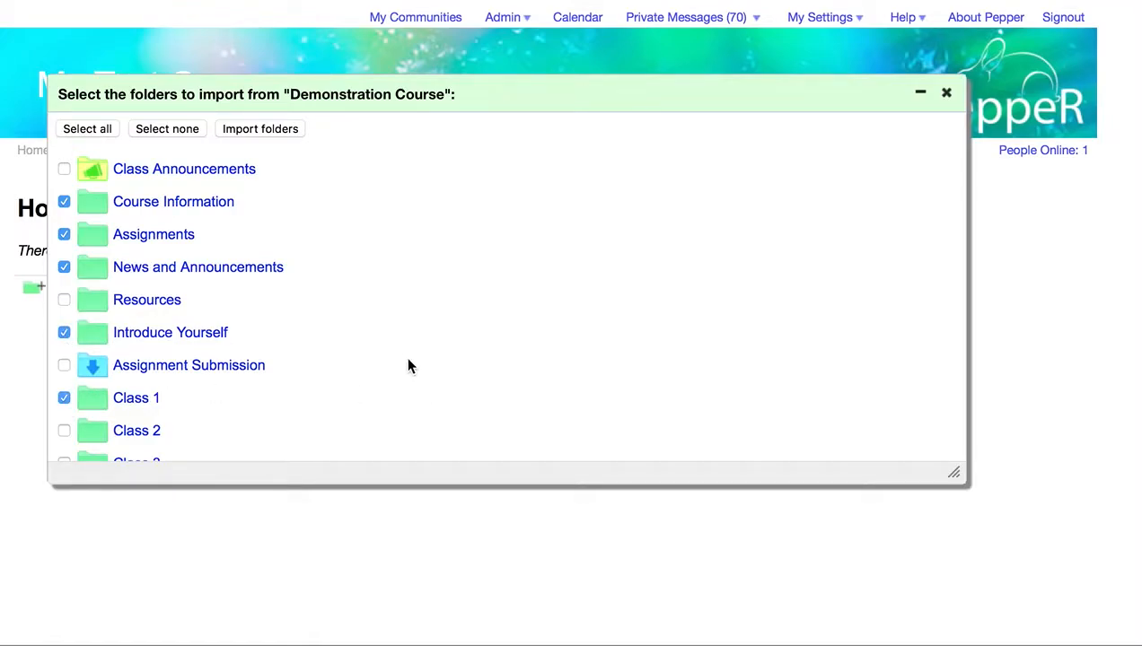
Step: Import the selected folders into My Test Course and dismiss the completion notice
left_click(259, 133)
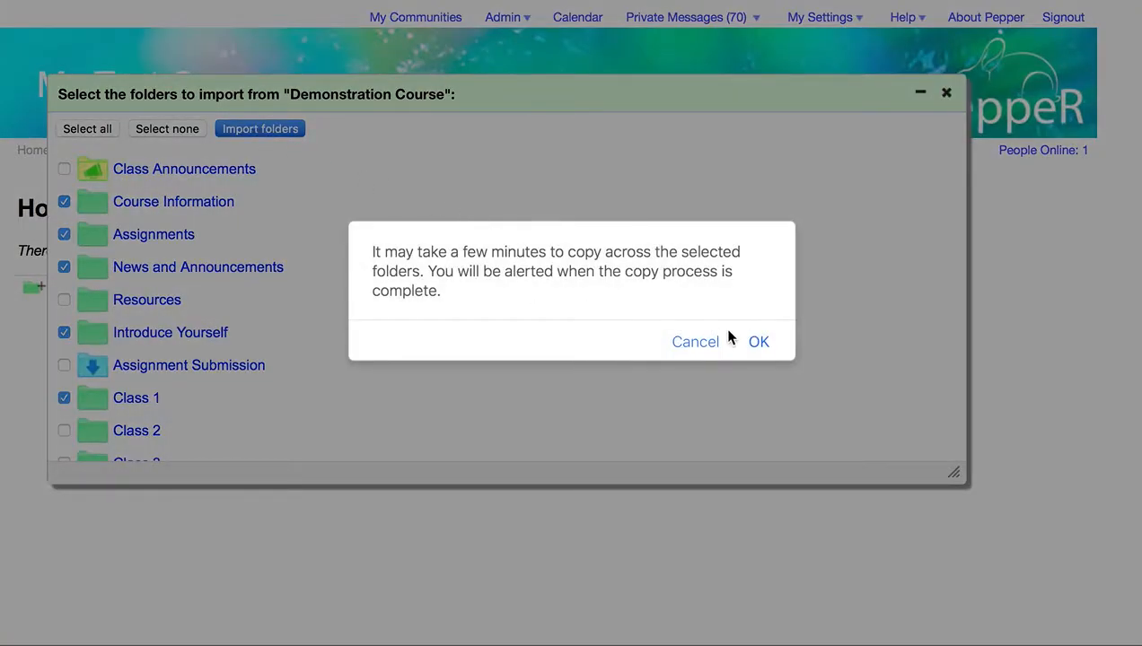
left_click(757, 343)
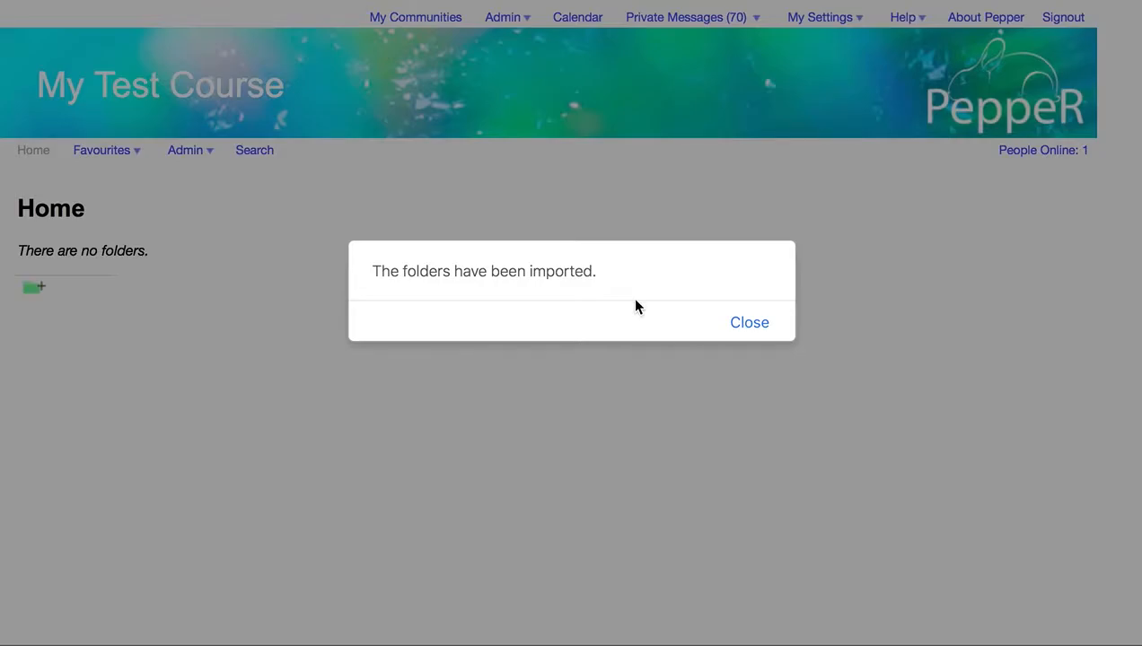
left_click(744, 327)
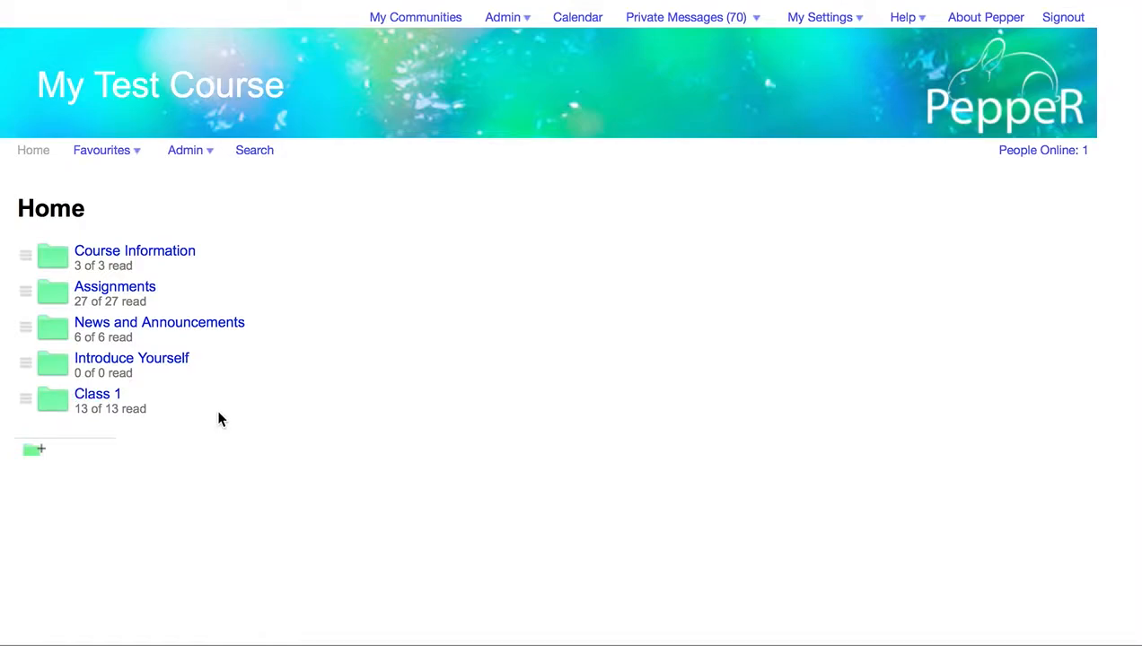
Step: Examine the Course outline note, its attachment and the Textbook note in the imported Course Information folder, and return to the course home
left_click(126, 255)
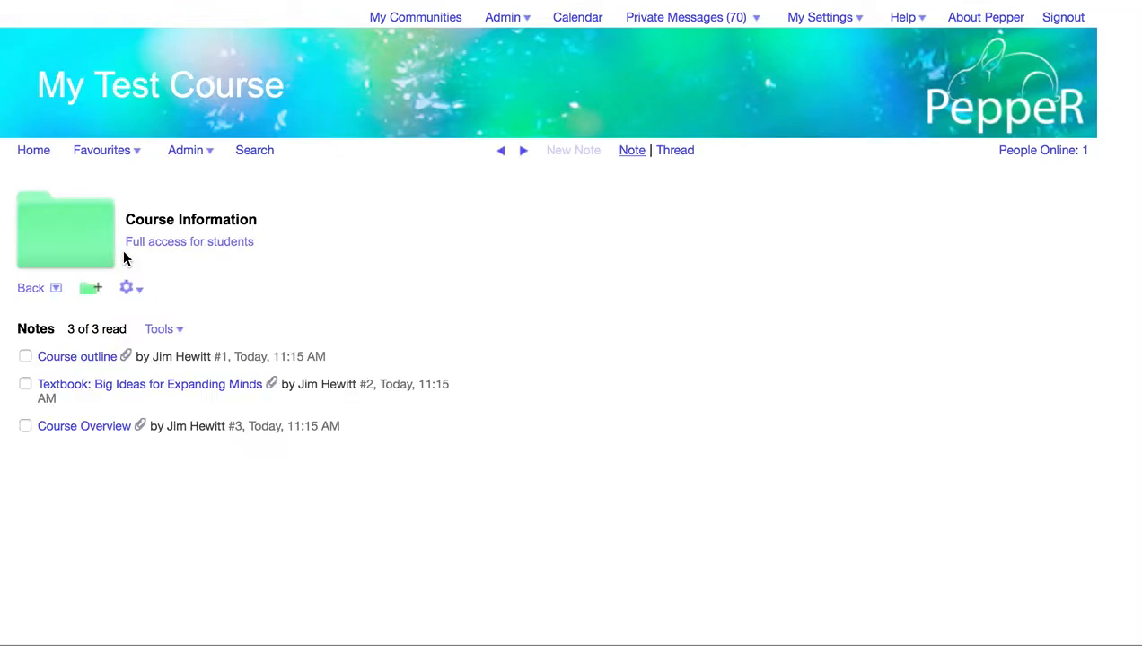
left_click(57, 361)
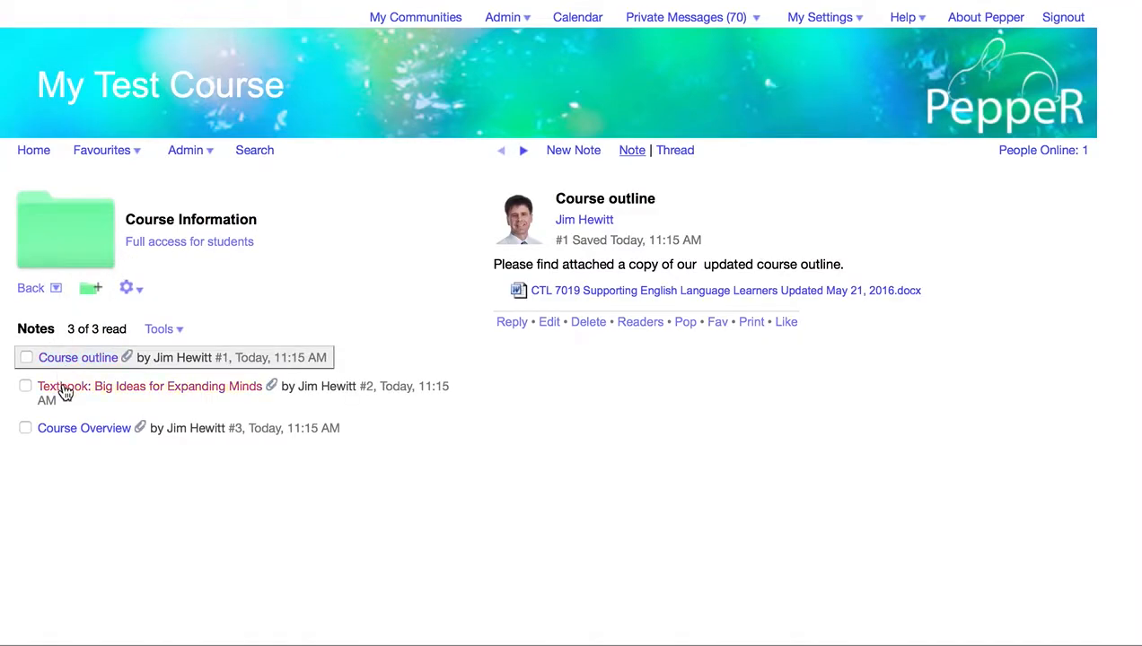
left_click(64, 388)
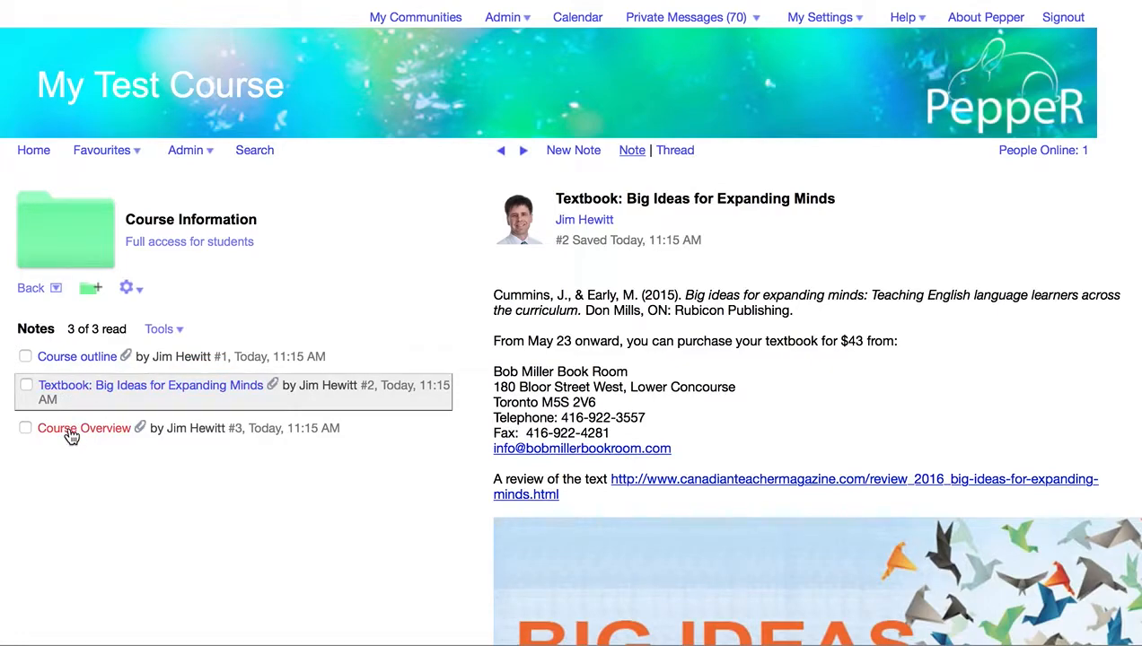
scroll(626, 494, "down", 4)
scroll(619, 501, "up", 4)
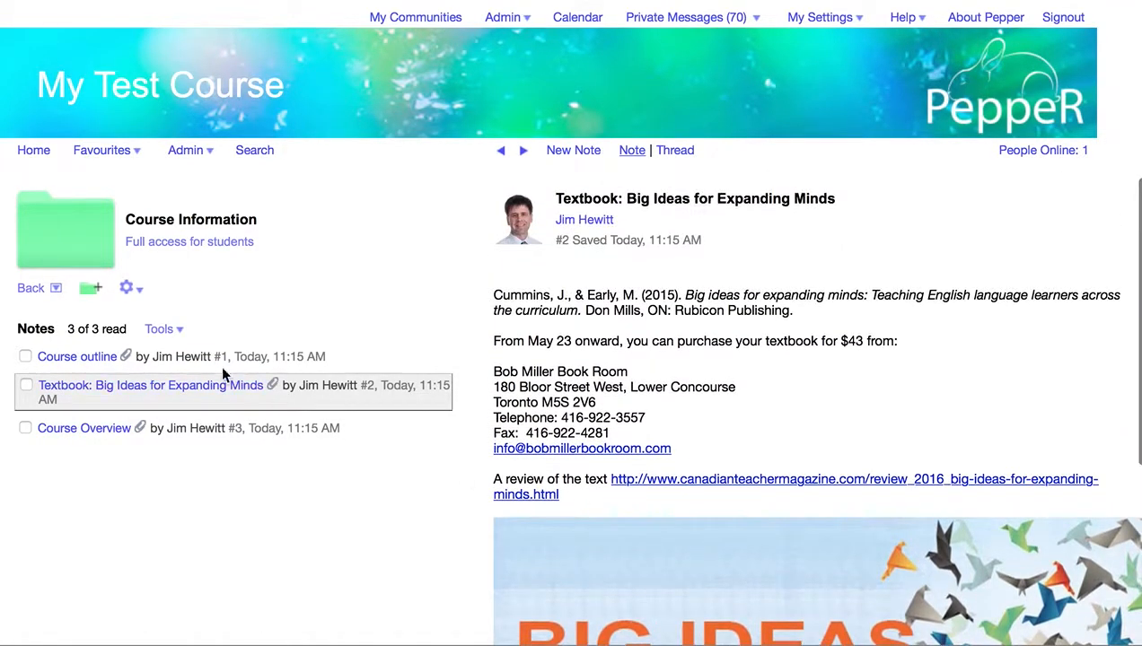
left_click(81, 358)
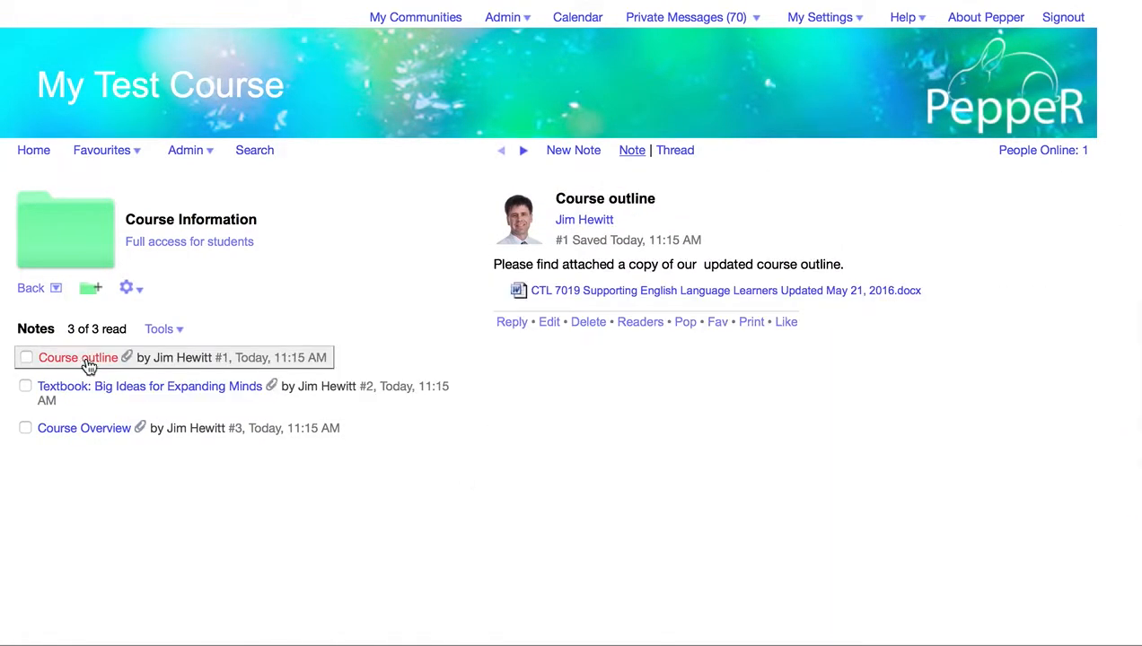
left_click(572, 294)
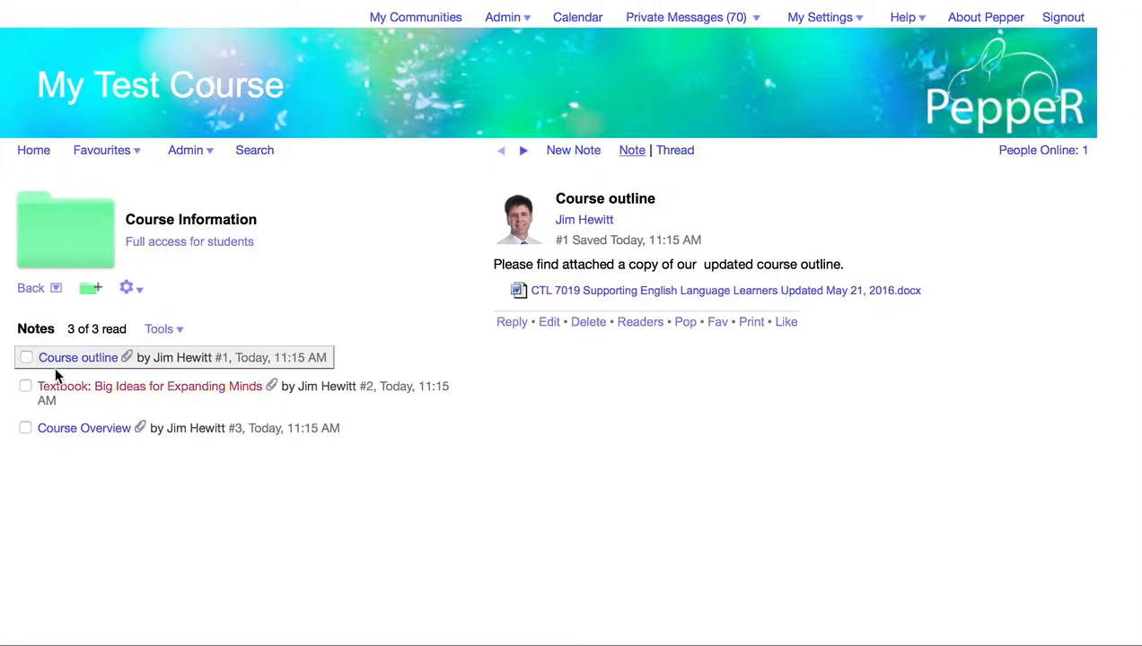
left_click(30, 288)
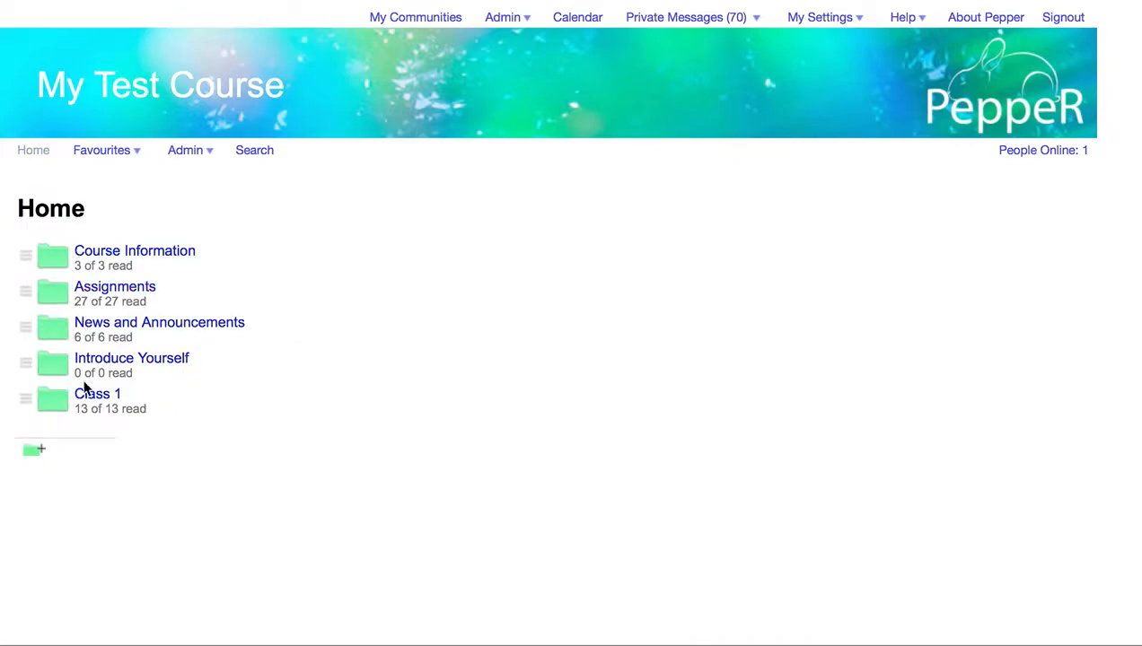
Step: Reorder the home folders so that Assignments sits between Introduce Yourself and Class 1
left_click_drag(23, 255, 25, 316)
left_click_drag(26, 257, 25, 373)
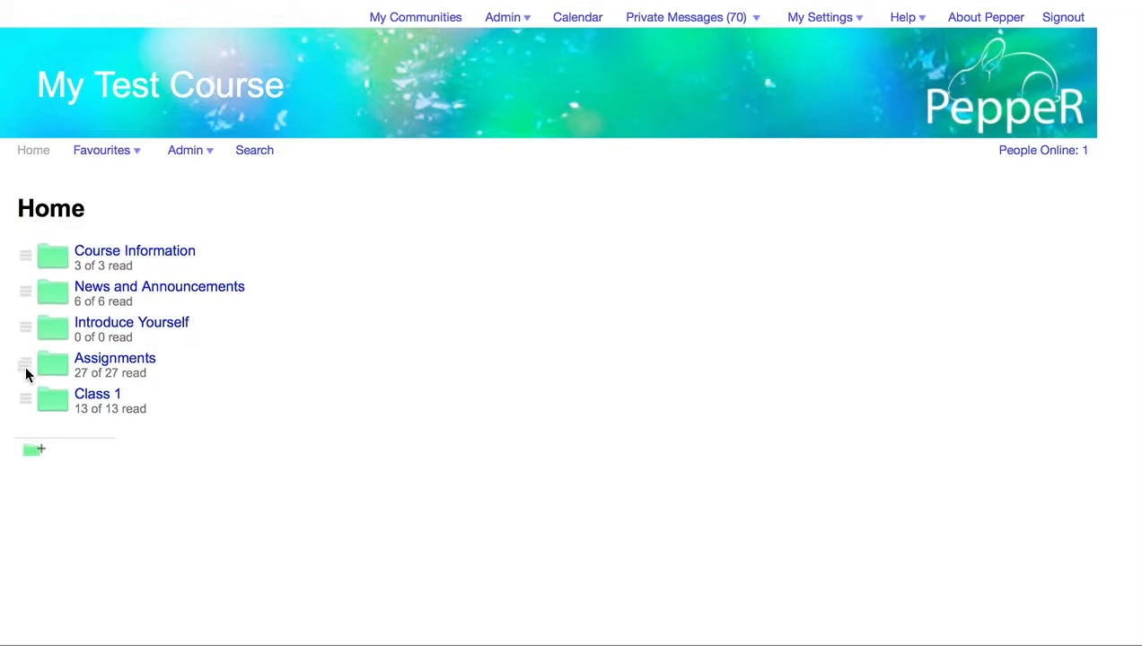
Step: Check the notes in the Course Information and News and Announcements folders, returning to the course home after each
left_click(117, 256)
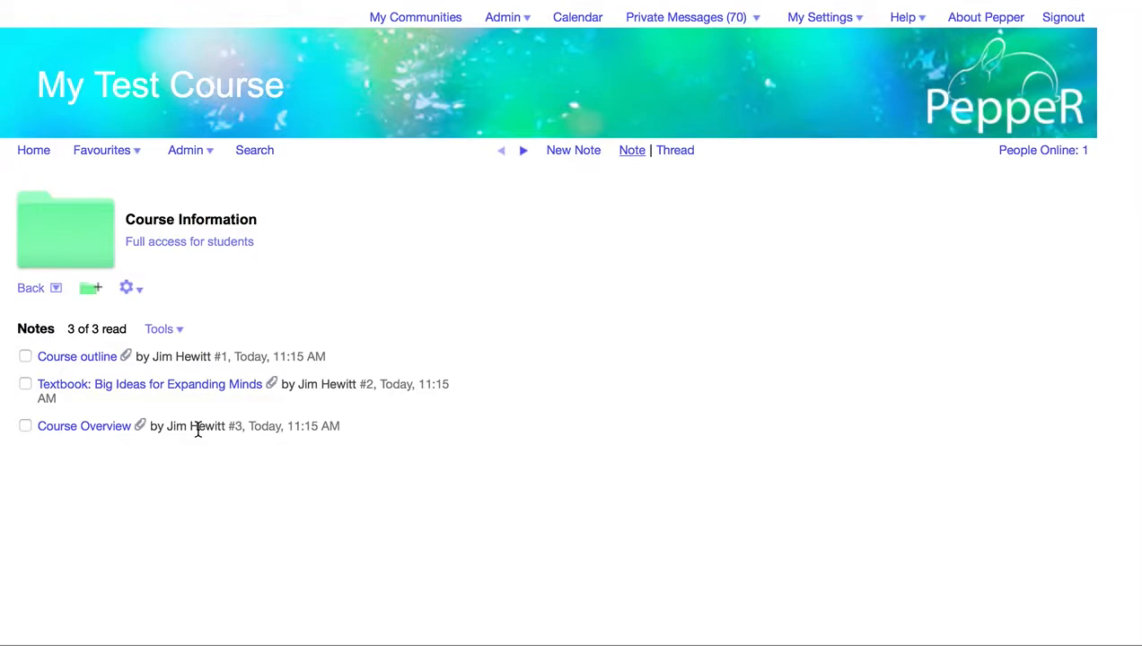
left_click(29, 288)
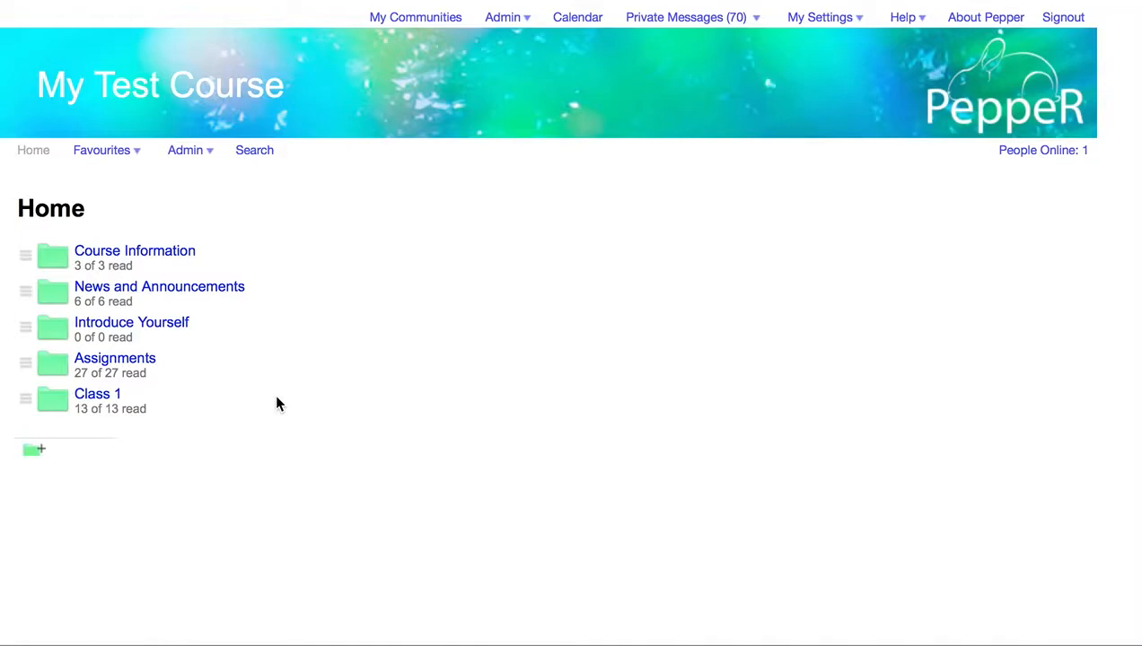
left_click(123, 290)
left_click(28, 289)
Step: Examine the notes in the Class 1 folder and in its subfolder on linguistic identity and language learning experiences
left_click(89, 398)
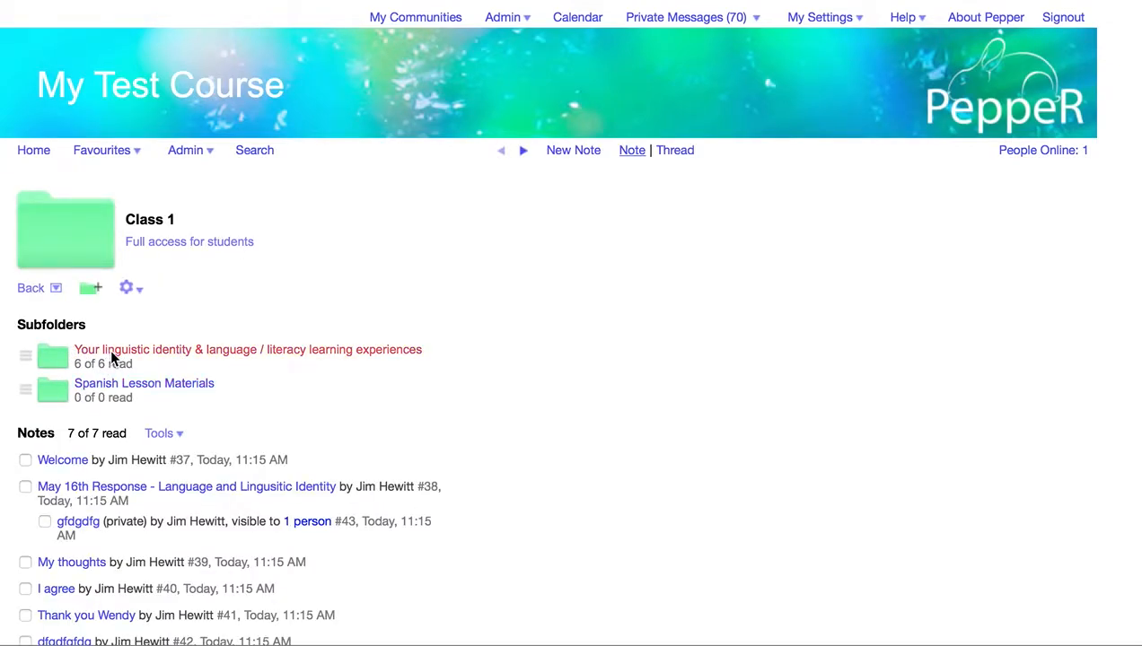
left_click(111, 355)
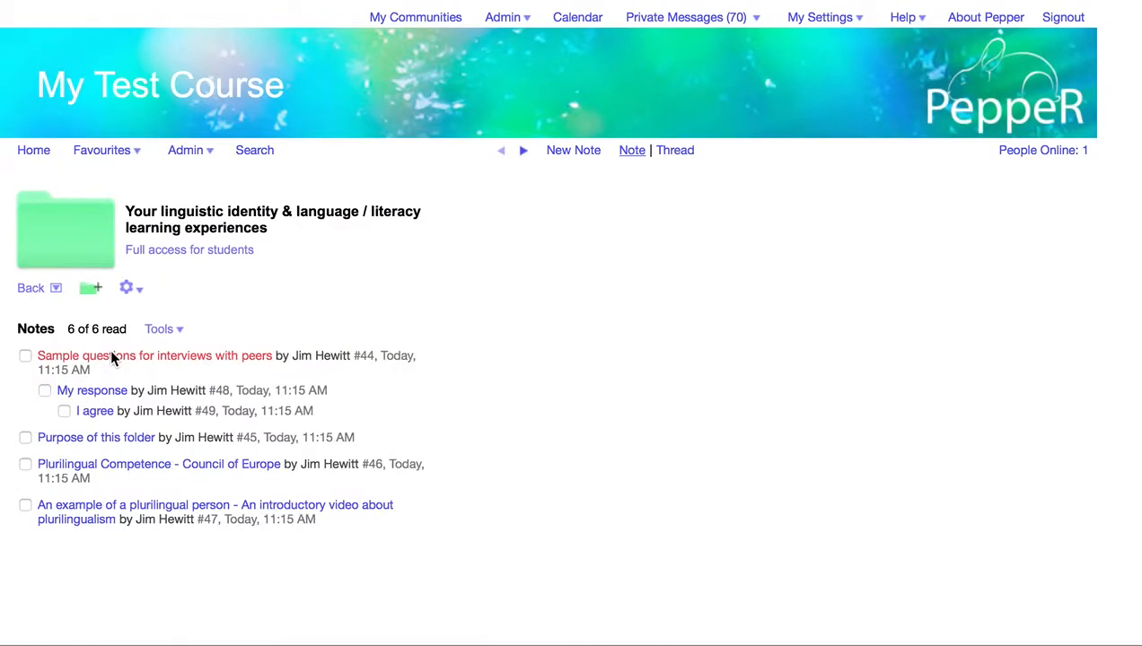
left_click(30, 289)
scroll(131, 564, "down", 1)
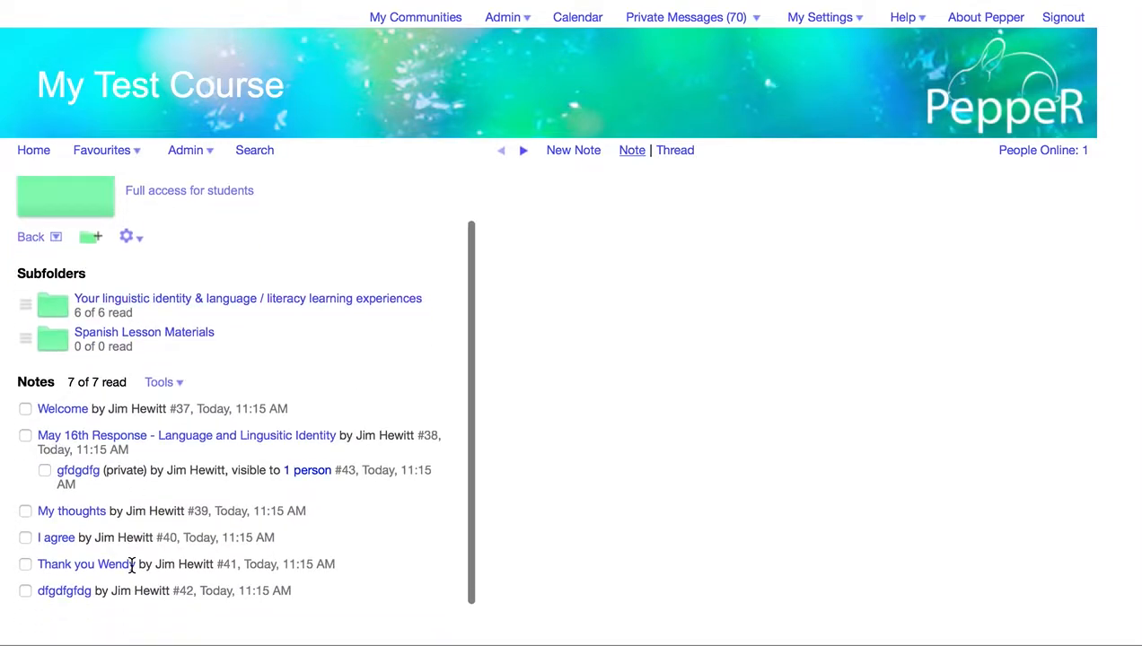
scroll(131, 563, "down", 1)
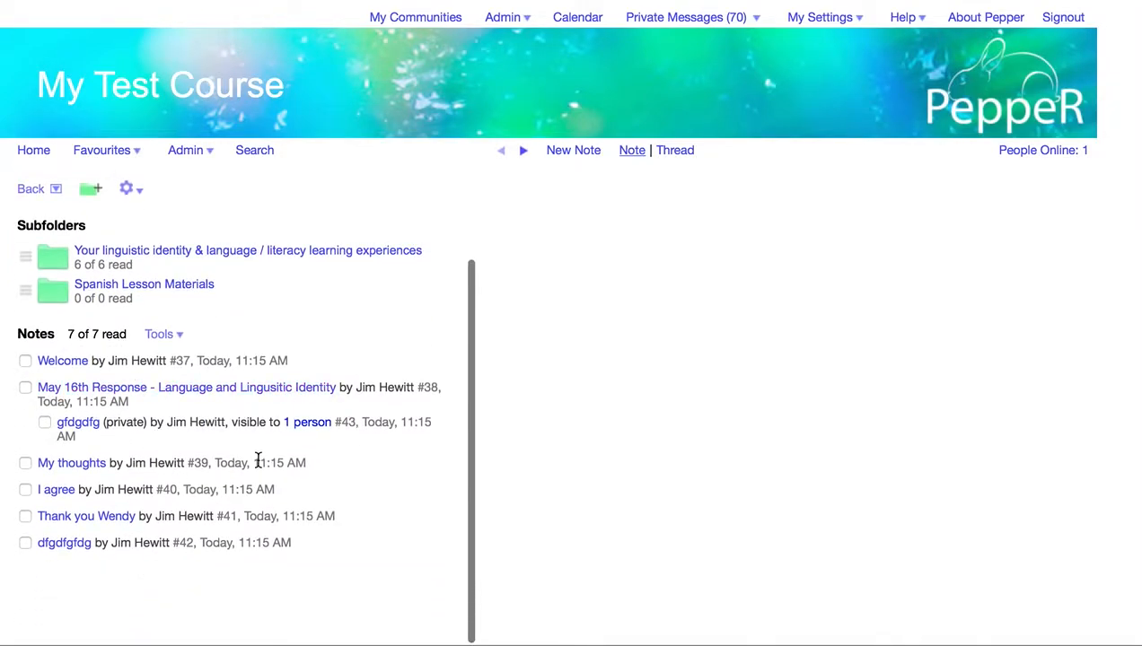
Step: Delete the notes "I agree", "Thank you Wendy" and "dfgdfgfdg" from the Class 1 folder, and return to the course home
scroll(214, 566, "up", 2)
scroll(214, 566, "down", 2)
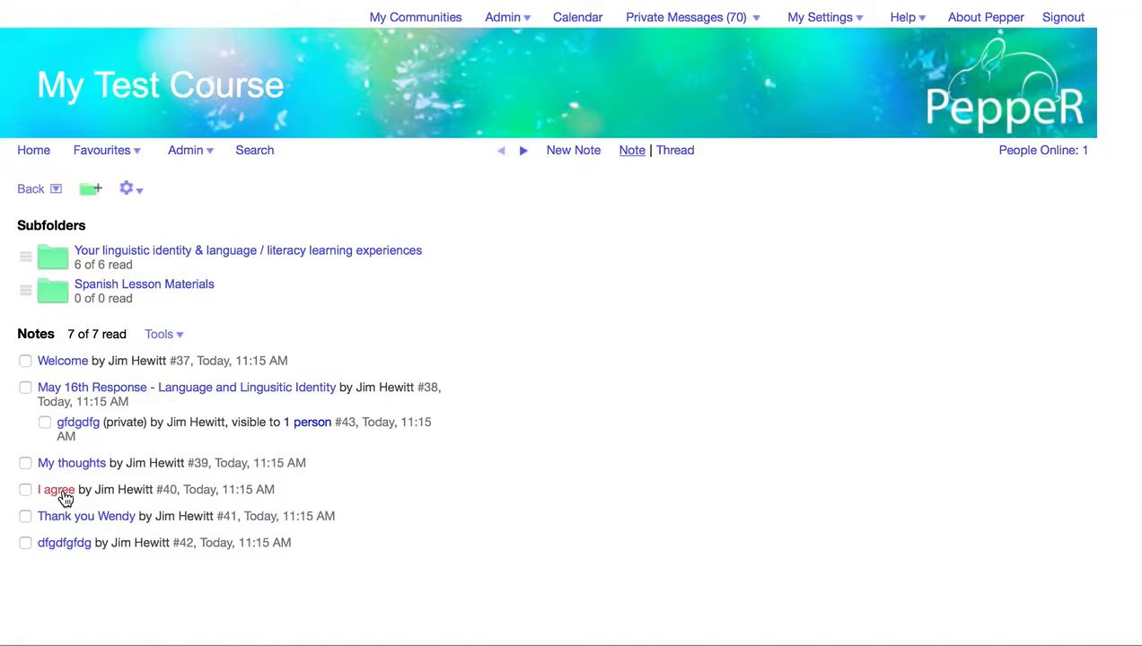
left_click(25, 490)
left_click(26, 517)
left_click(25, 543)
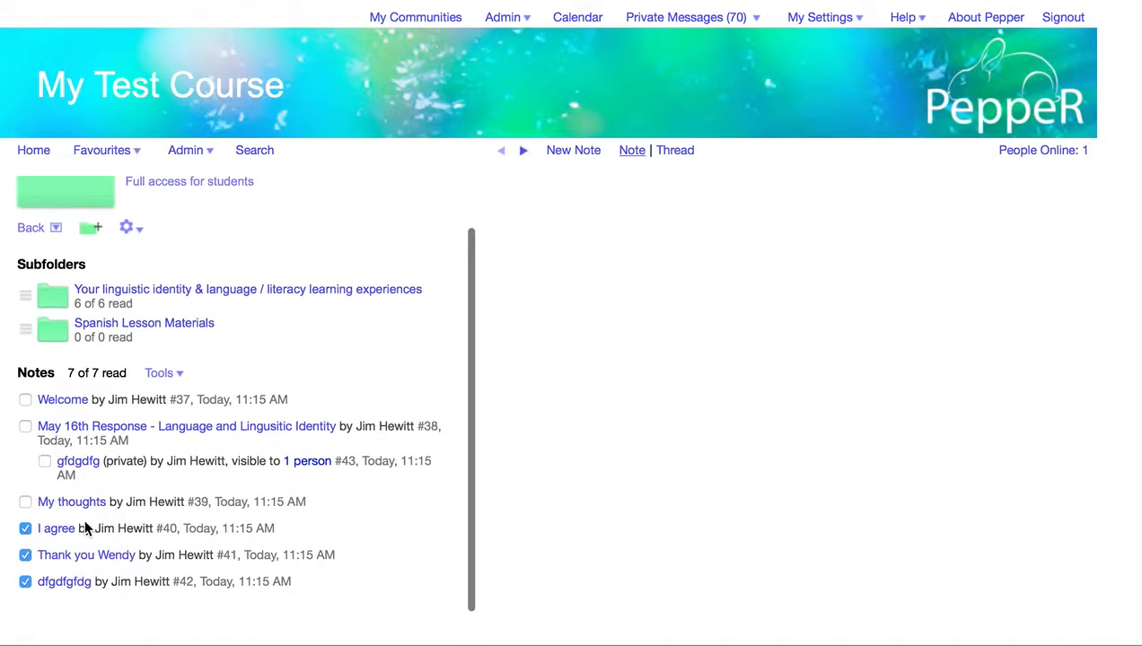
left_click(161, 377)
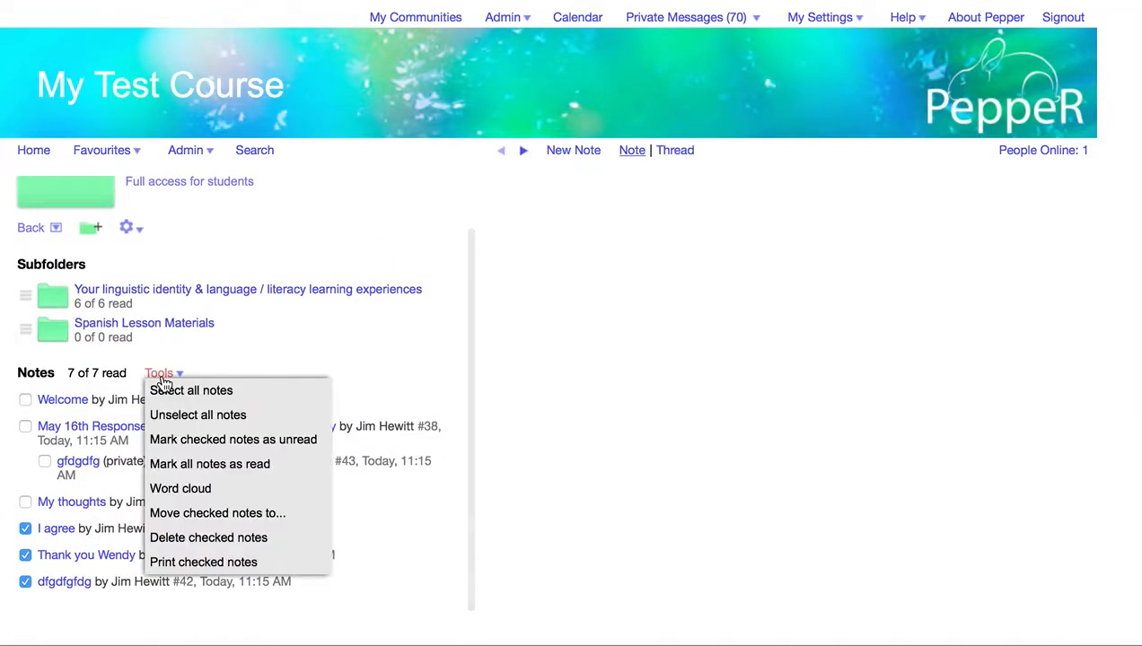
left_click(177, 536)
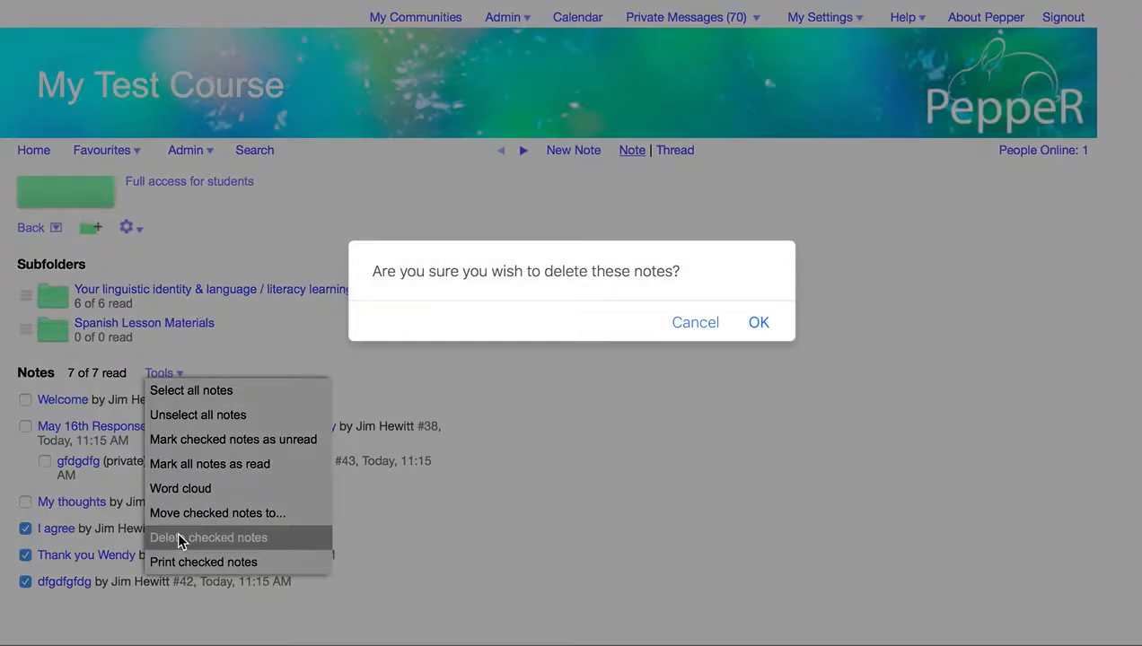
left_click(769, 328)
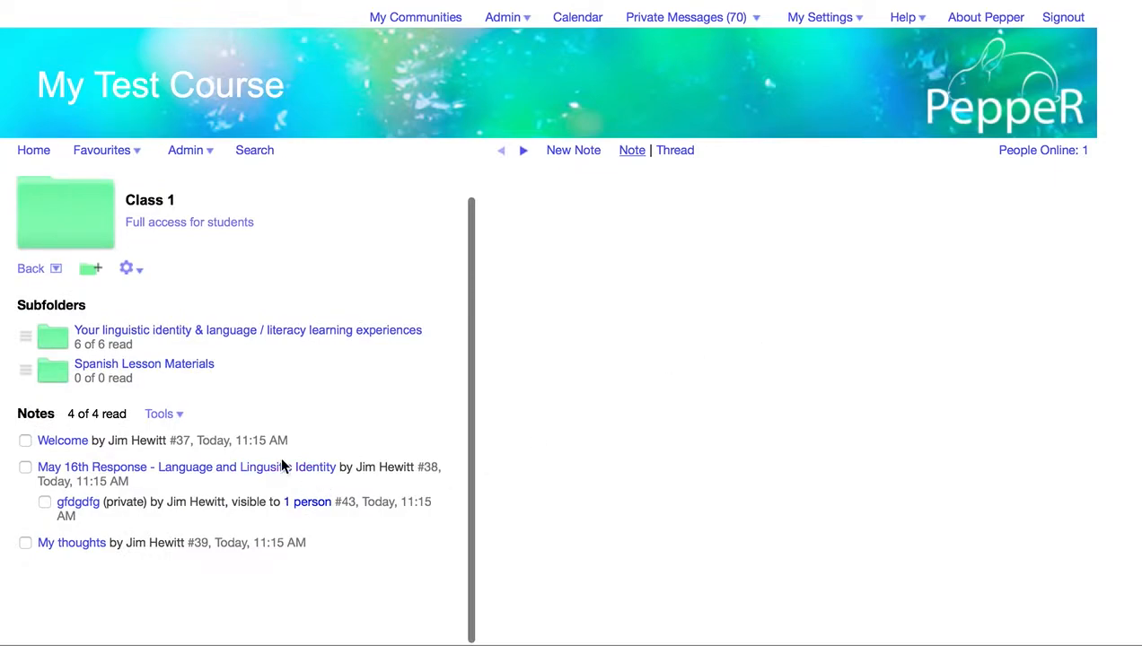
scroll(284, 465, "up", 1)
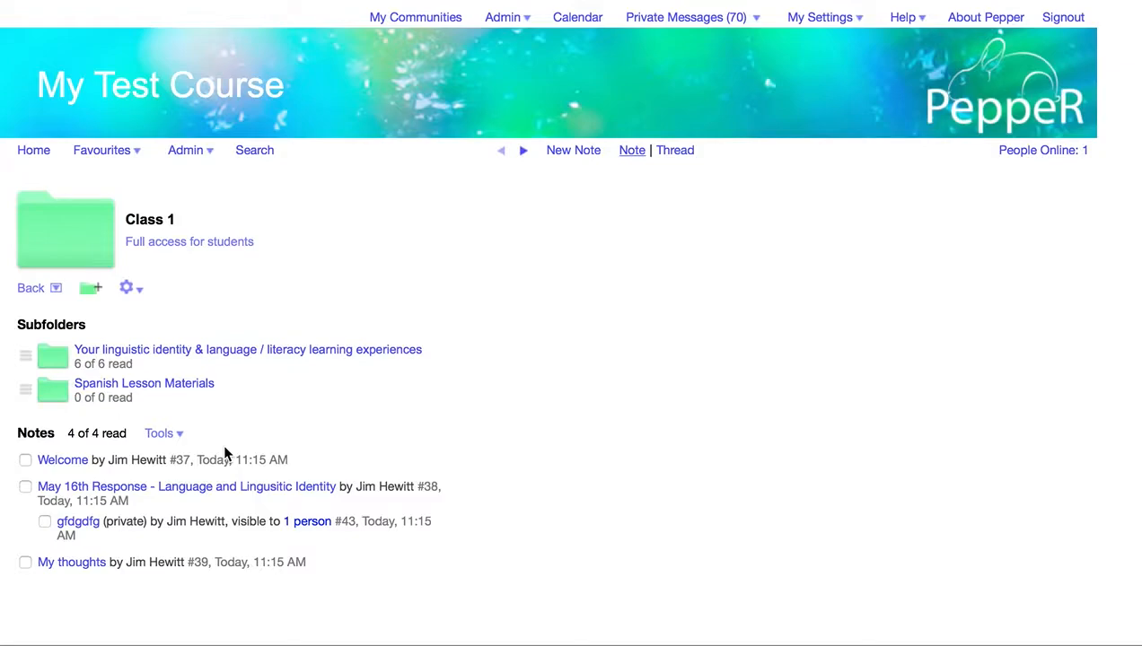
left_click(41, 155)
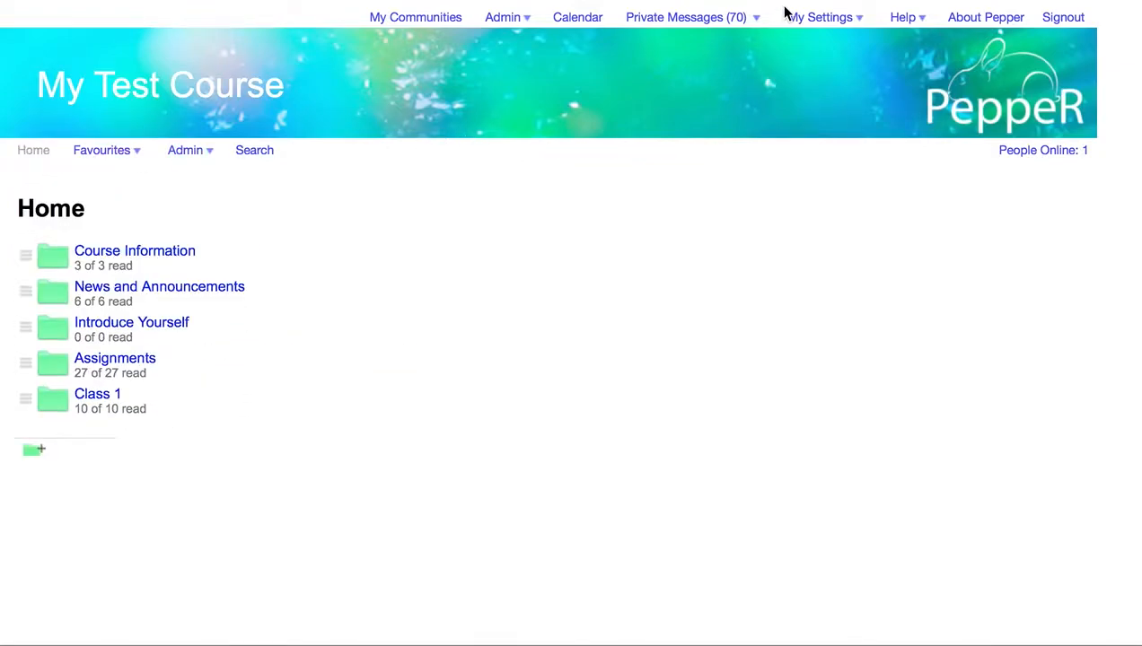